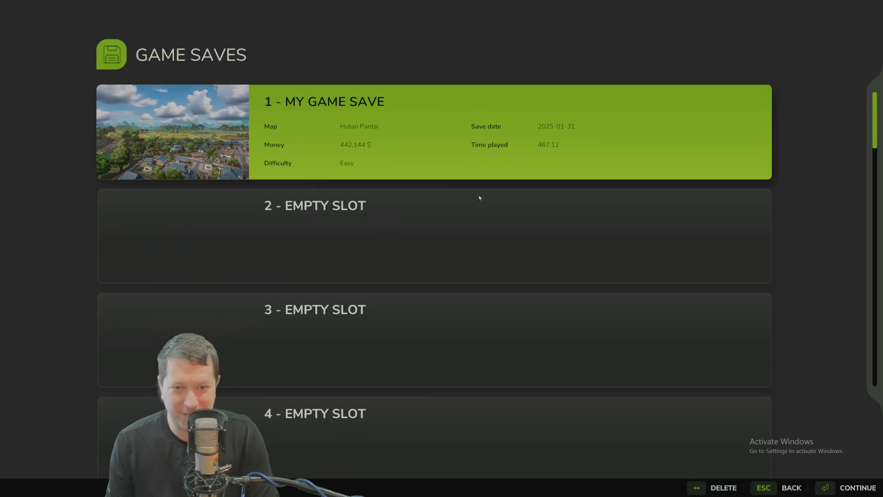
Delete the saved game in slot 1, My Game Save, and quit the game to the desktop
click(690, 487)
click(529, 293)
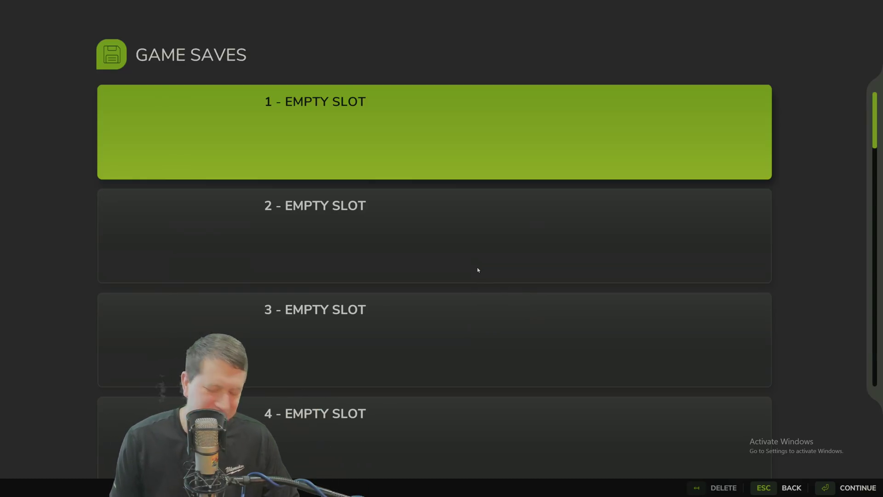
key(Escape)
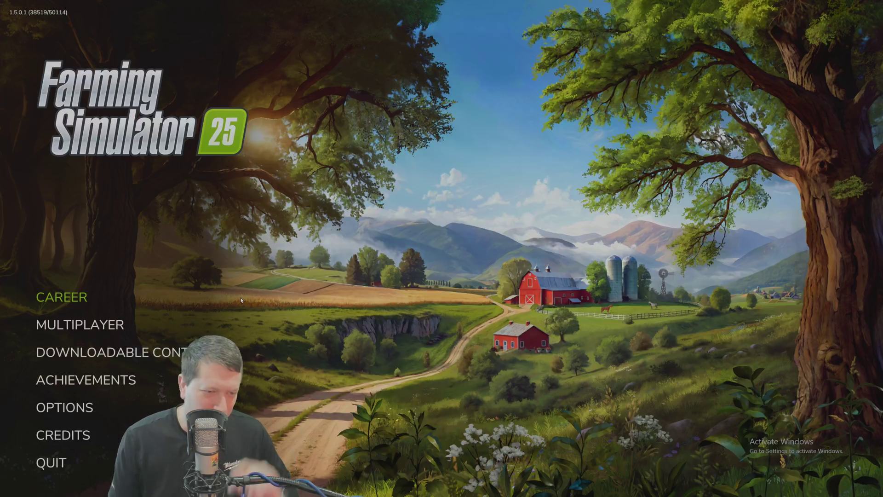
click(50, 463)
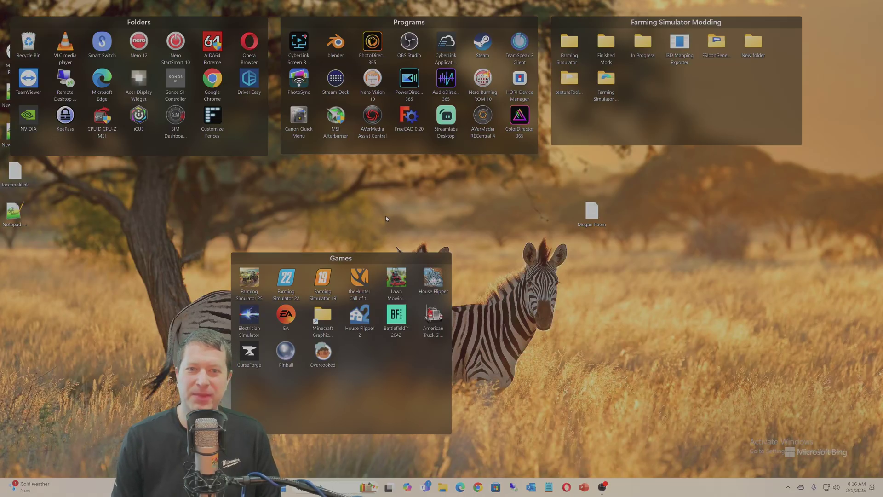
Open the FarmingSimulator2025 folder inside My Games in Documents using File Explorer
click(443, 492)
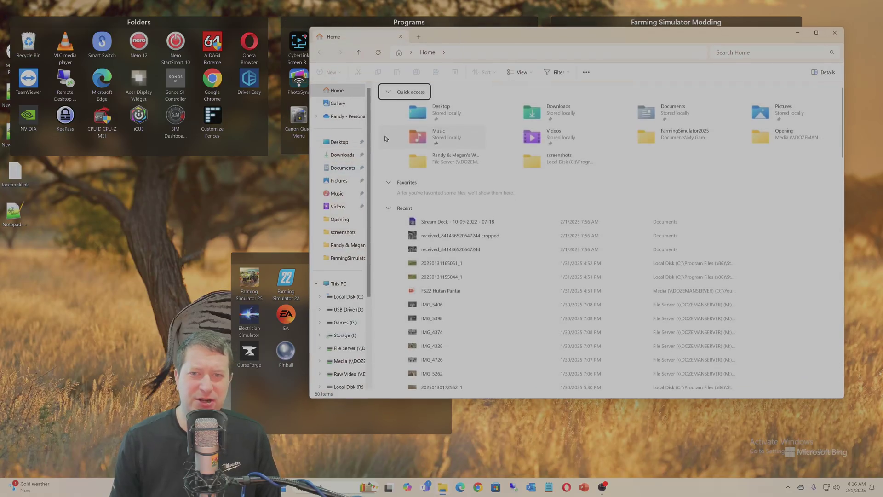
double_click(648, 112)
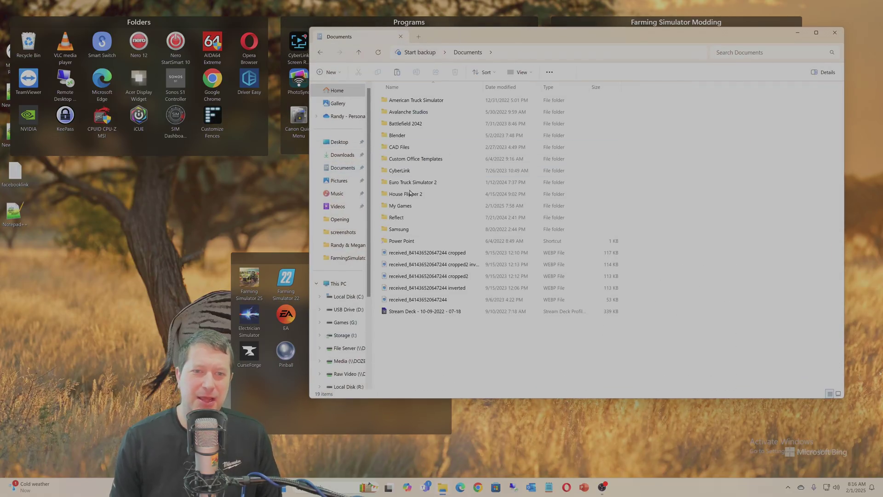
double_click(409, 205)
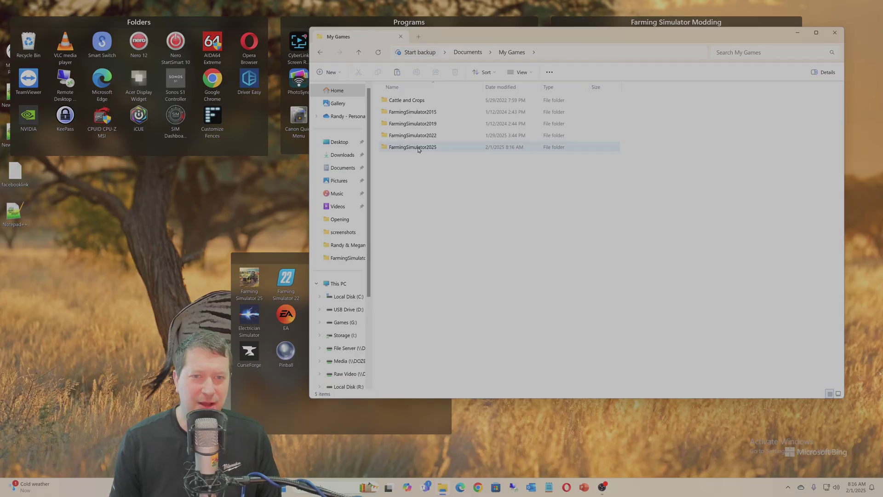
double_click(418, 147)
drag(498, 34, 403, 39)
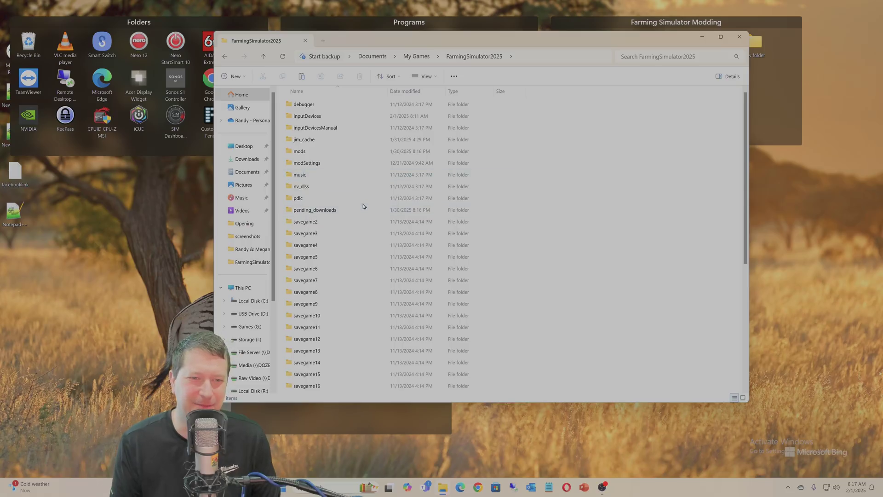
Check the full path of the FarmingSimulator2025 folder and look through its savegame folders for savegame1
click(535, 58)
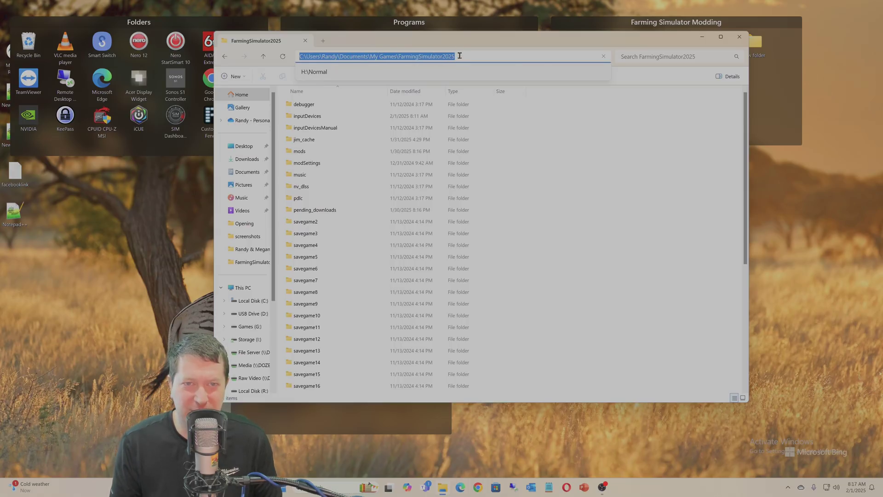
click(595, 244)
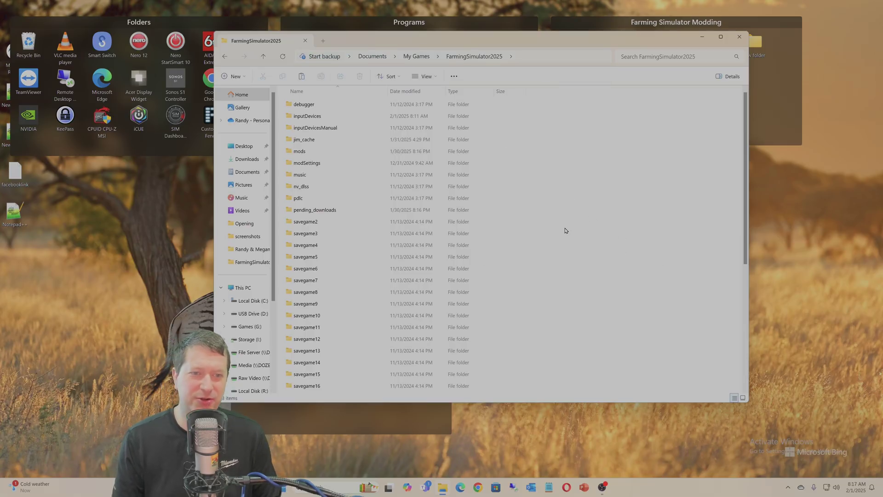
scroll(567, 231, down, 2)
click(320, 157)
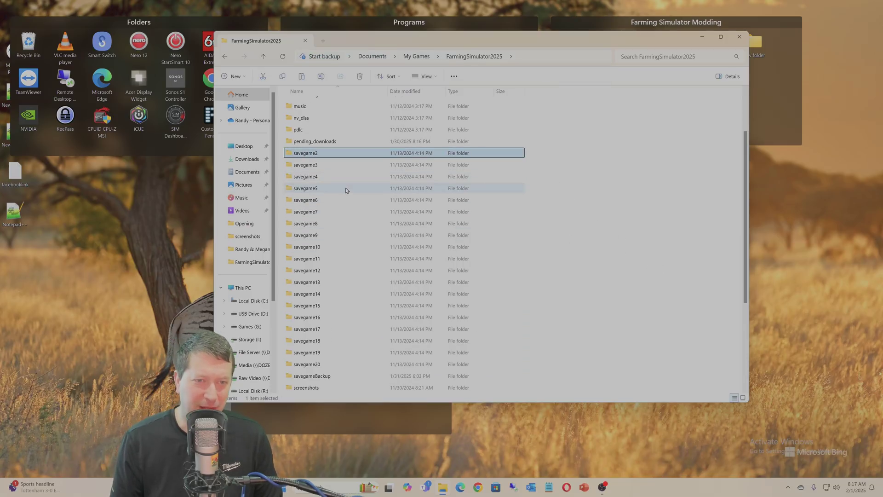
scroll(345, 189, up, 1)
scroll(550, 197, up, 1)
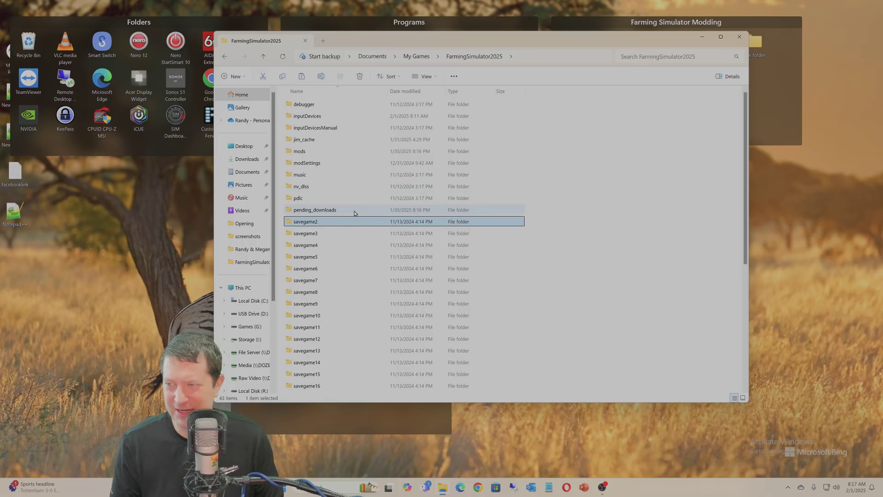
click(575, 236)
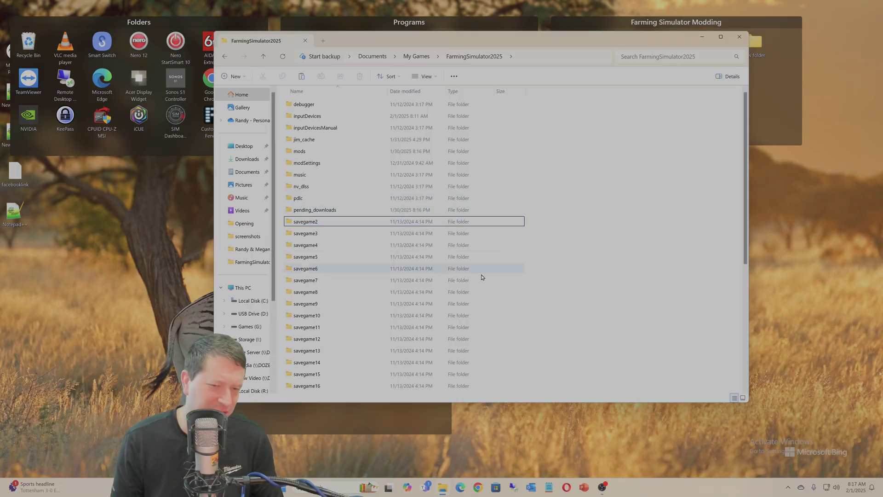
Open the savegameBackup folder within FarmingSimulator2025
scroll(361, 248, down, 4)
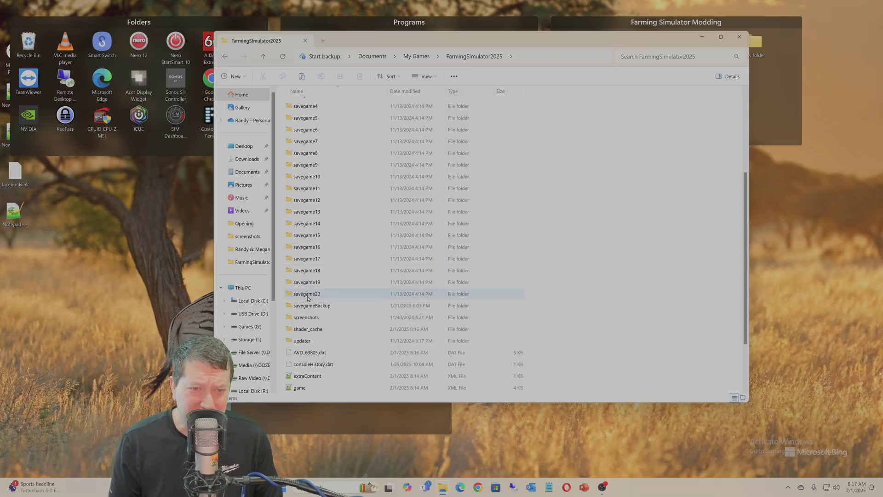
click(327, 305)
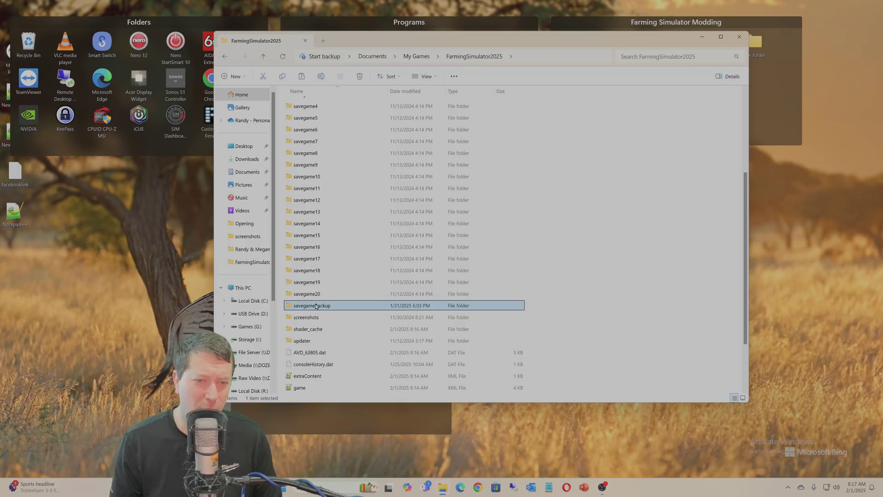
double_click(315, 306)
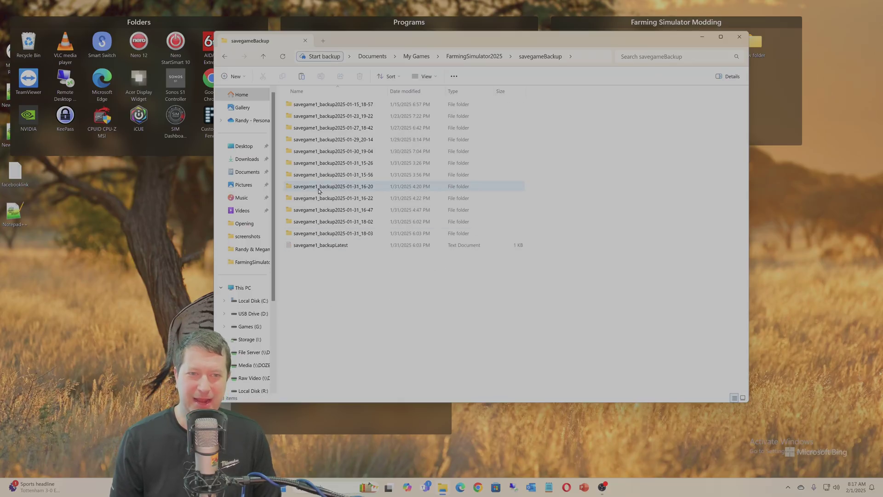
Review the dated savegame1 backup folders, comparing those from January 31 with the ones from earlier days
click(336, 108)
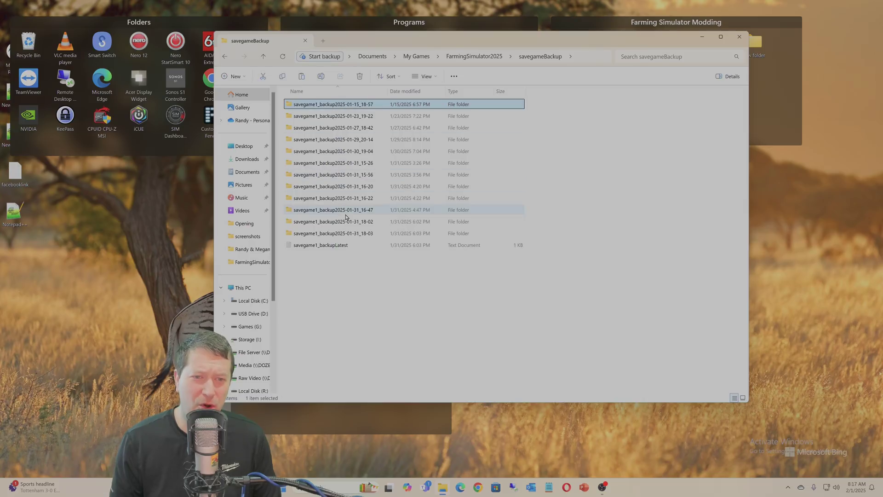
shift+click(344, 235)
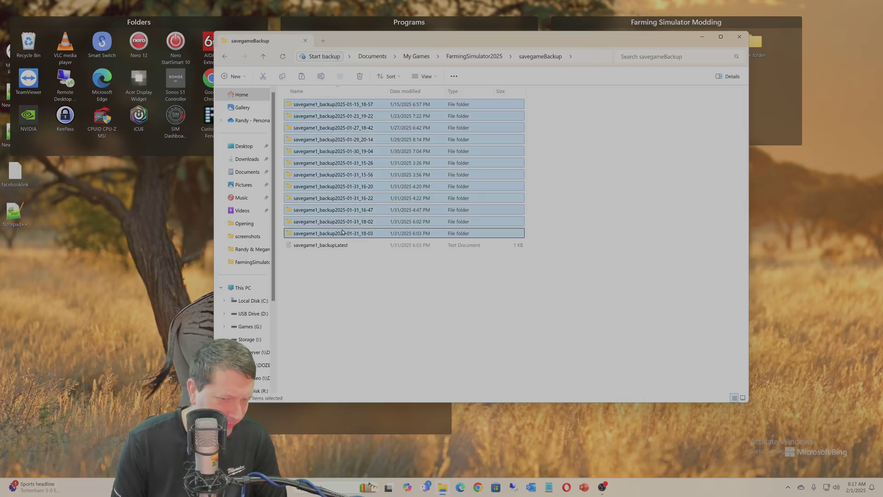
click(336, 325)
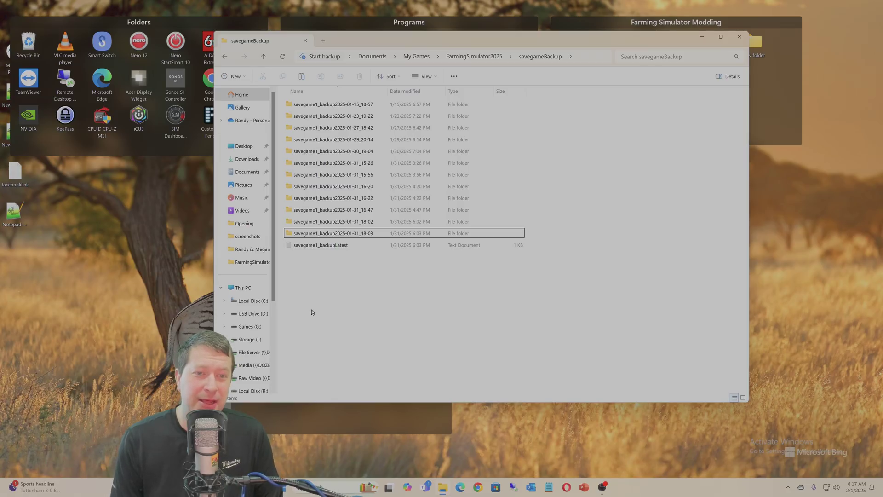
click(349, 237)
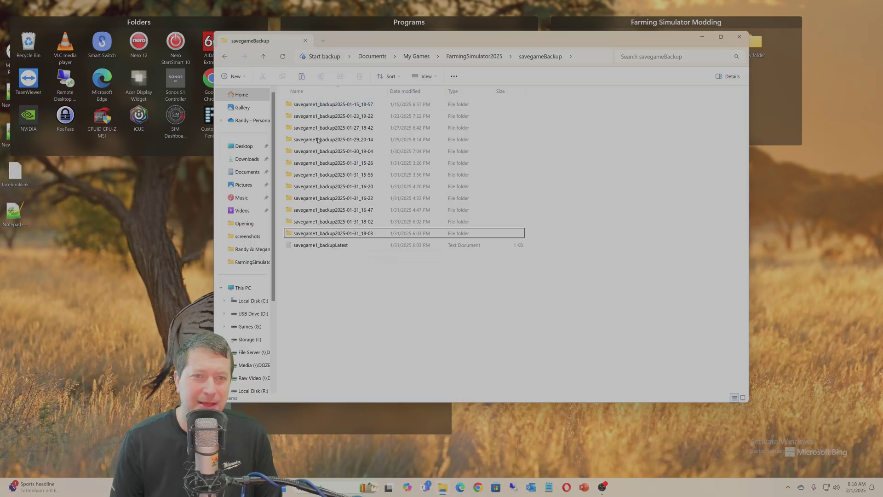
click(345, 104)
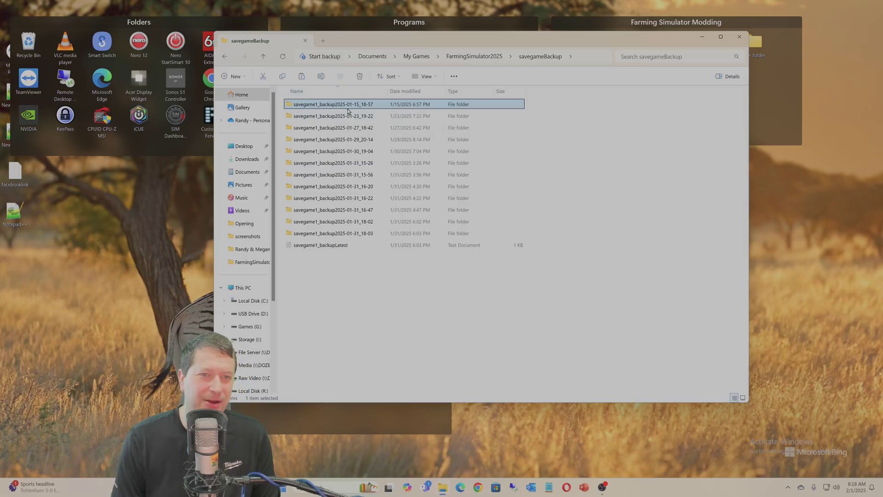
click(351, 234)
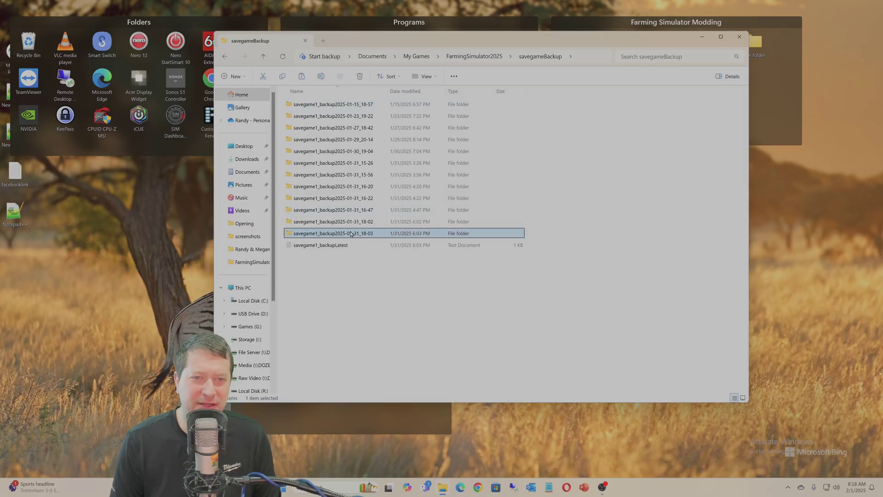
shift+click(343, 166)
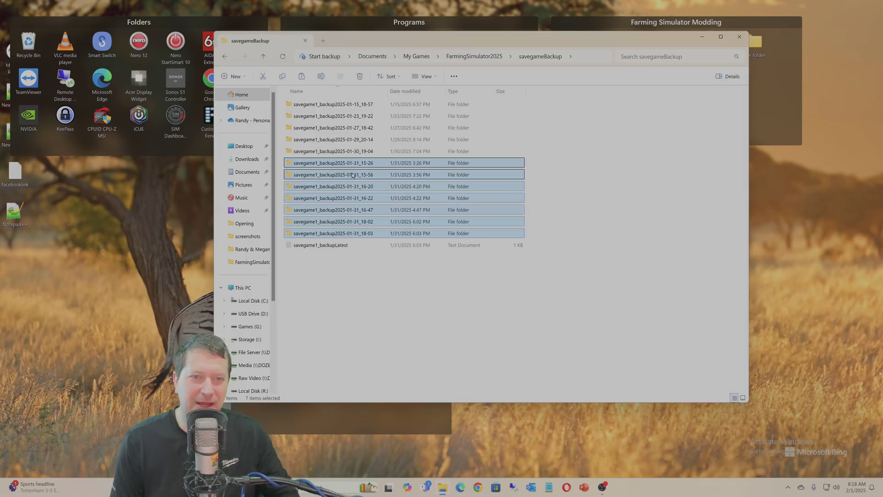
click(351, 153)
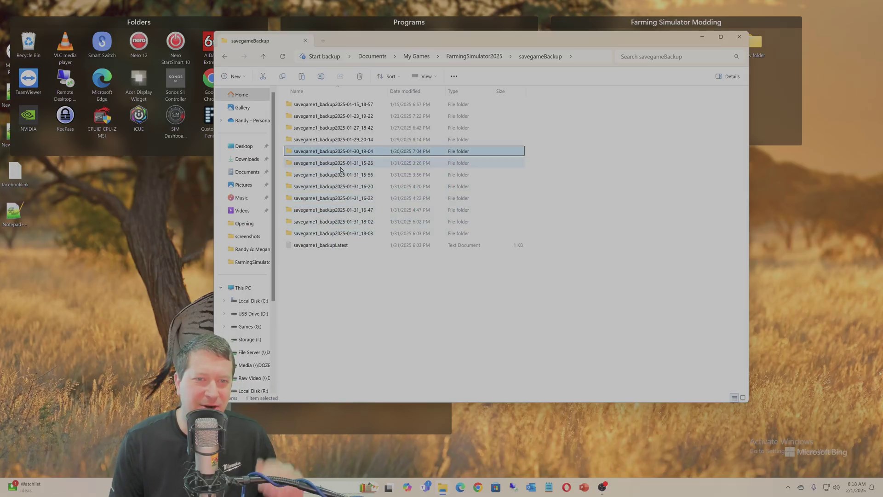
click(344, 139)
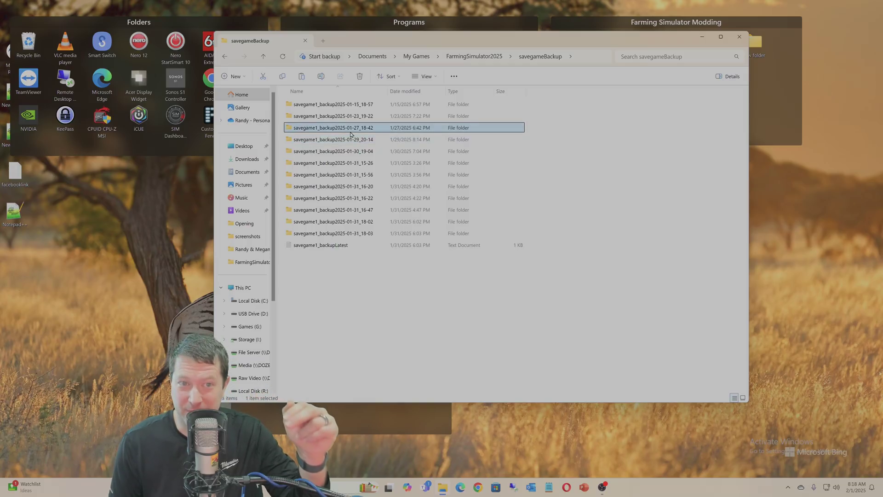
click(344, 117)
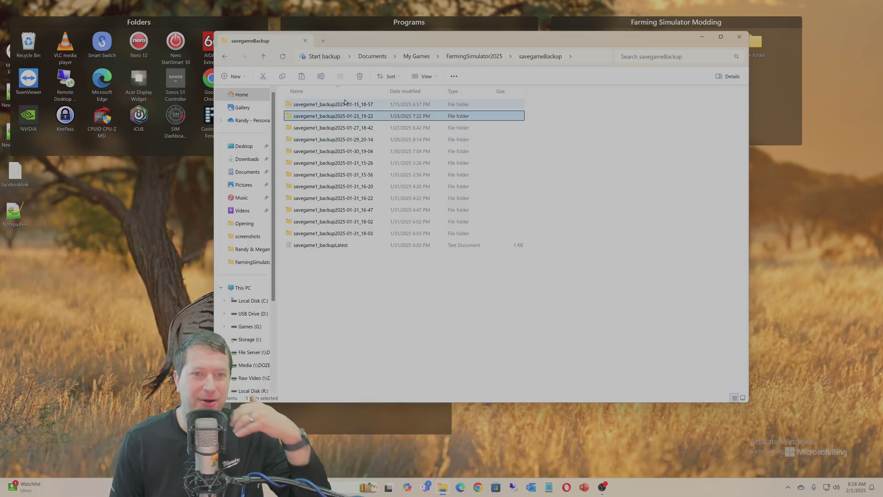
click(339, 106)
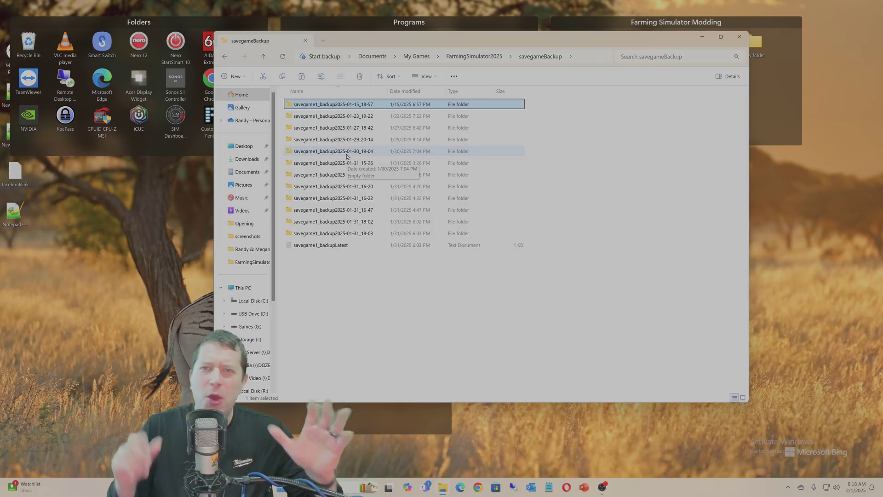
Inspect the contents of the 2025-01-31 backups 18-03, 18-02 and 16-47, returning to the backup list
double_click(313, 234)
key(alt+Left)
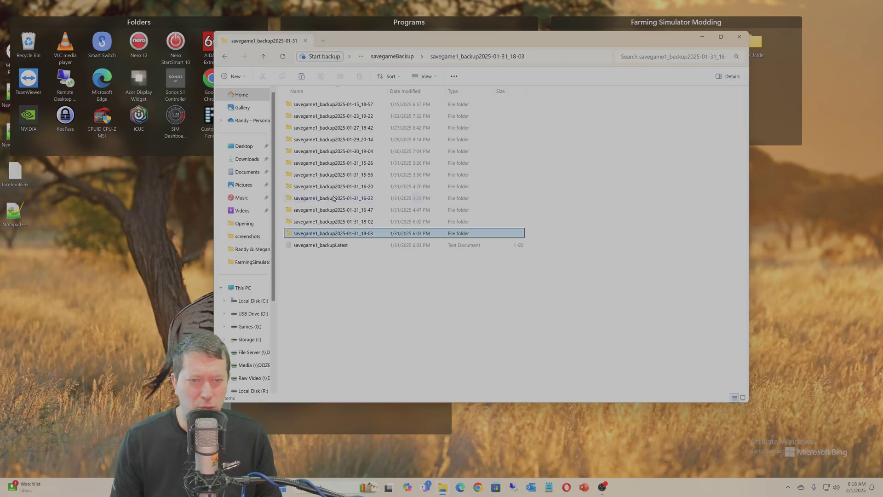
double_click(338, 220)
key(alt+Left)
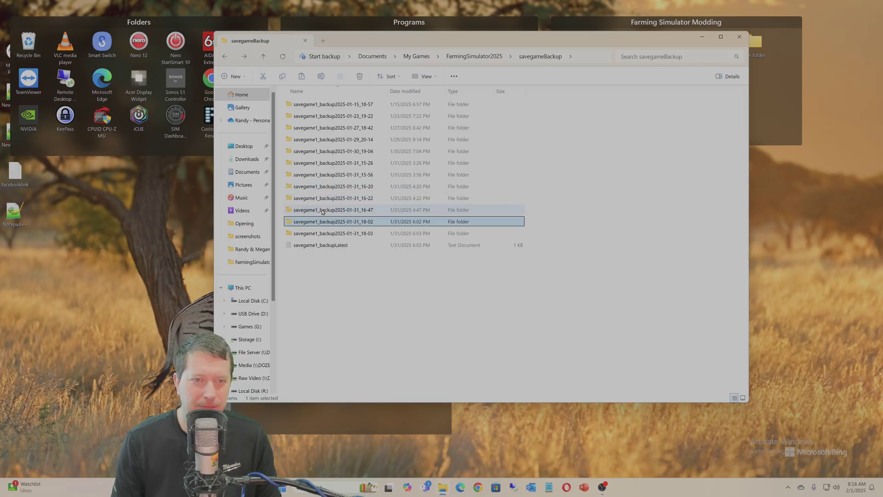
double_click(317, 210)
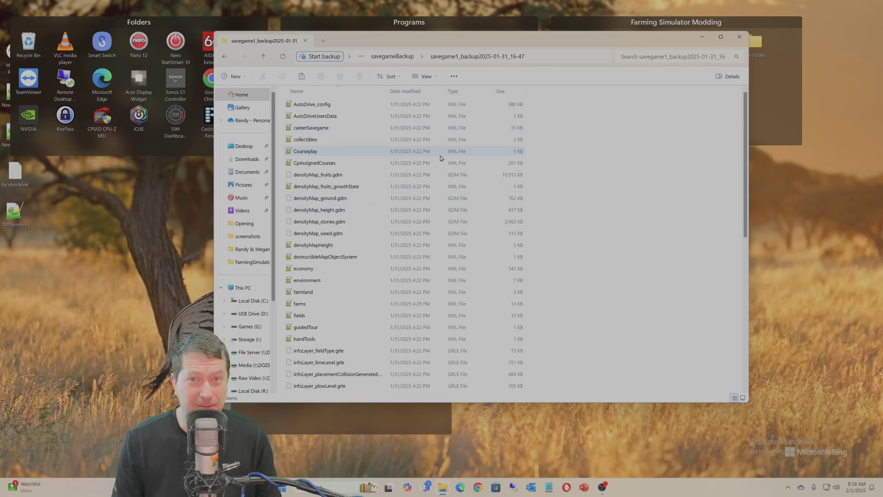
key(alt+Left)
Recheck the two newest savegame1 backups, 18-02 and 18-03, against the files in the 16-47 backup
double_click(349, 221)
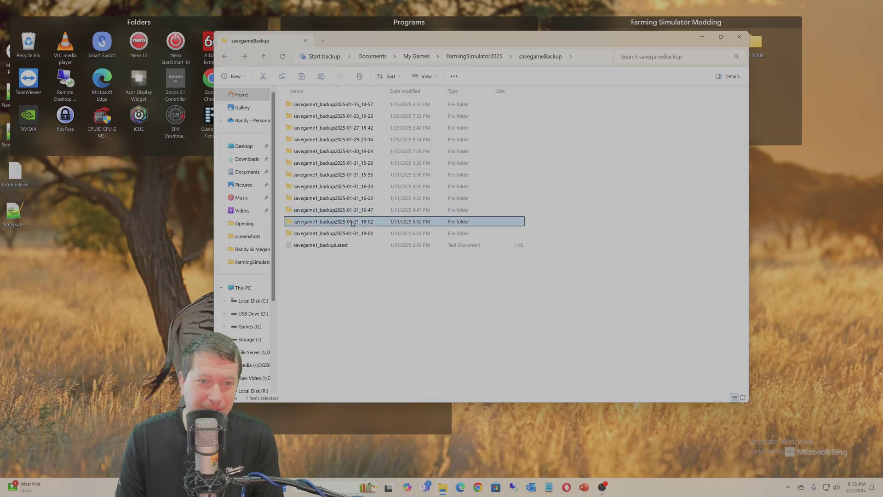
double_click(340, 234)
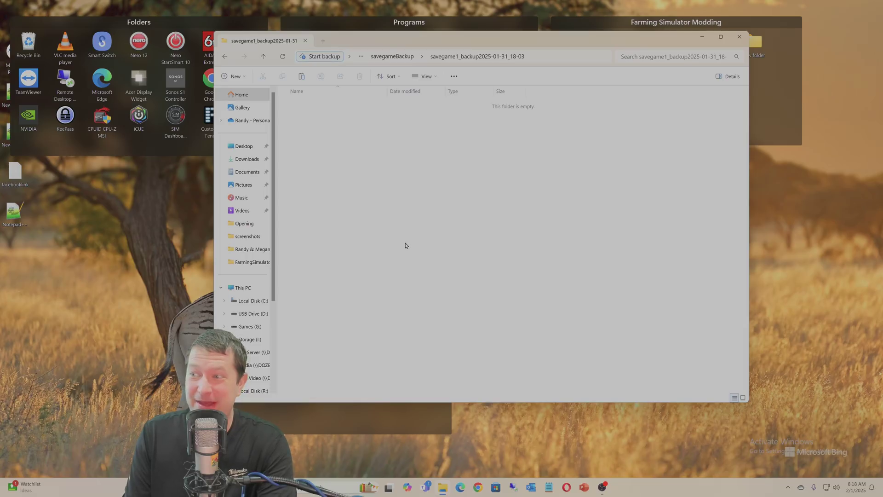
key(alt+Left)
click(346, 223)
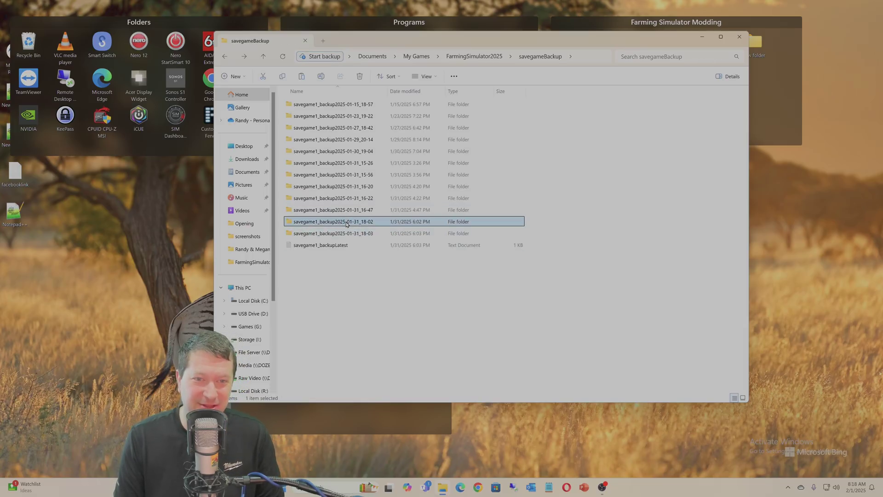
double_click(339, 234)
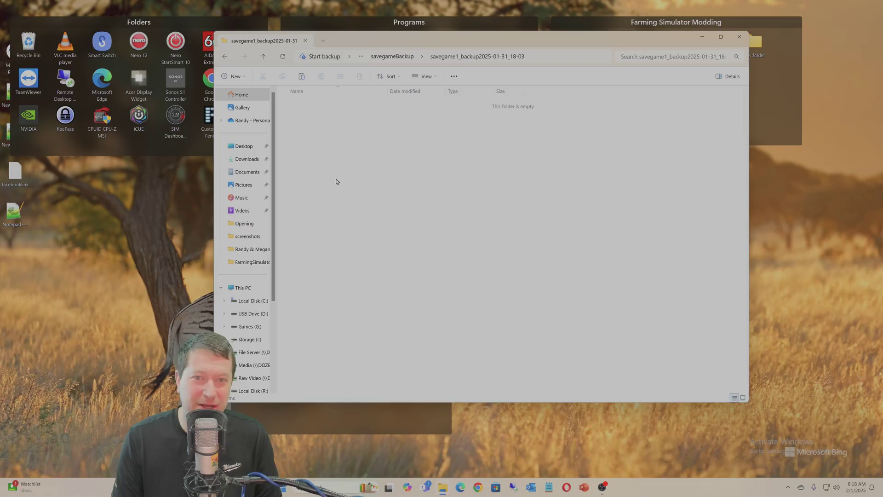
key(alt+Left)
double_click(333, 204)
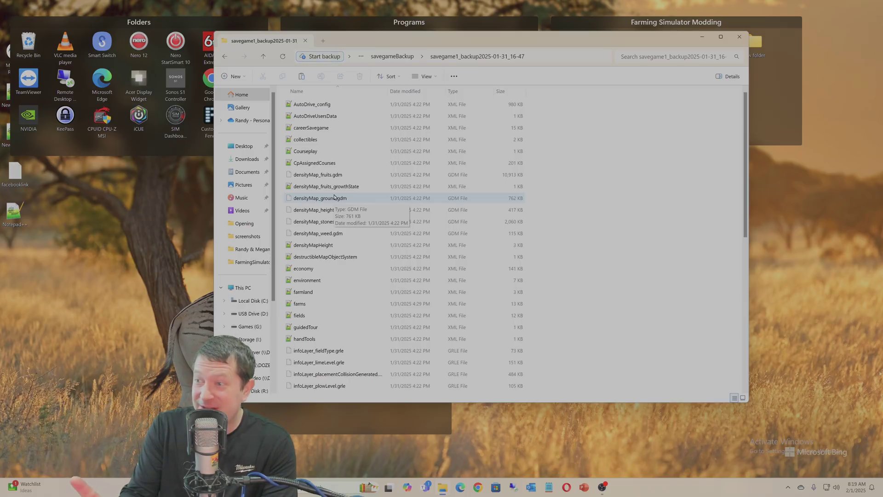
key(alt+Left)
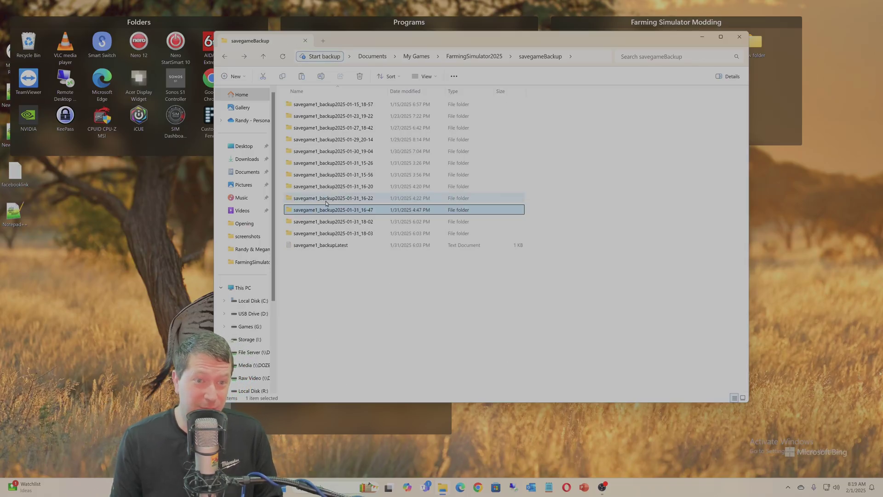
click(333, 222)
double_click(333, 222)
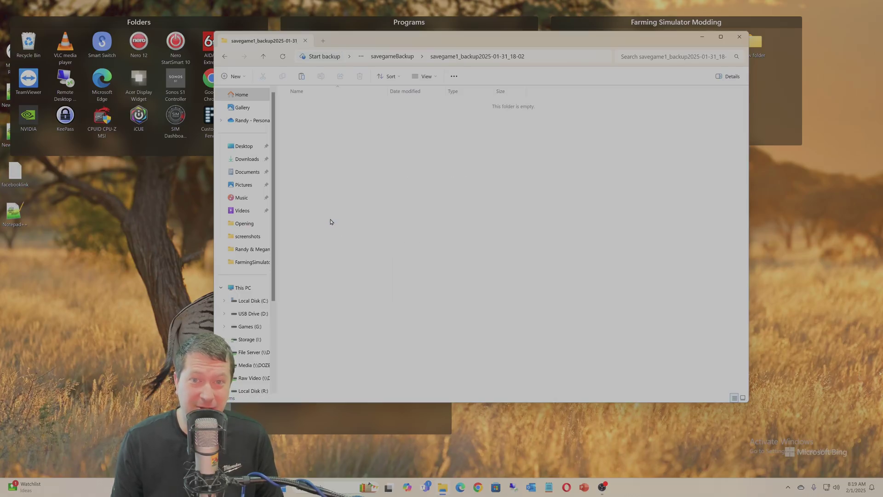
key(alt+Left)
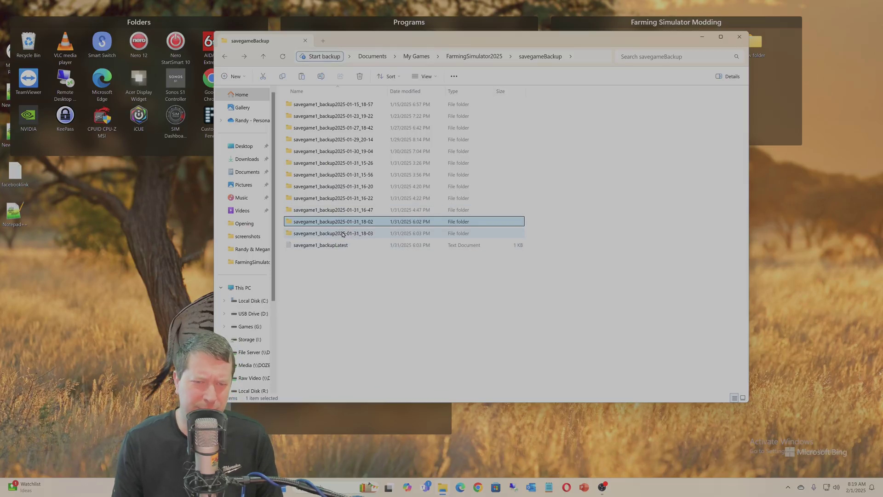
click(338, 234)
double_click(339, 213)
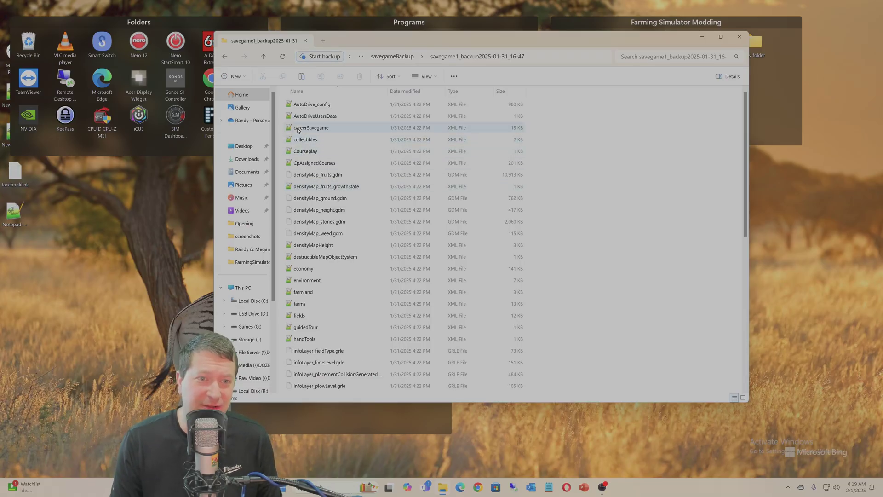
key(alt+Left)
Copy all files from the savegame1_backup2025-01-31_16-47 folder
double_click(324, 210)
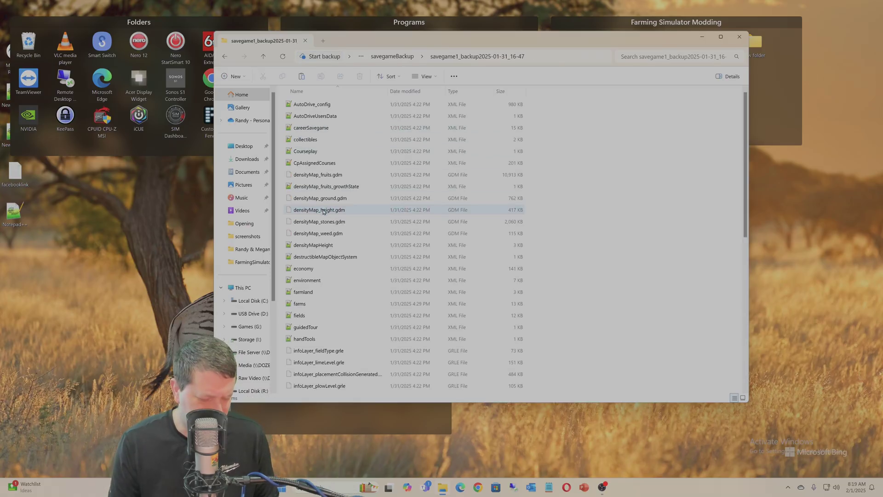
key(ctrl+a)
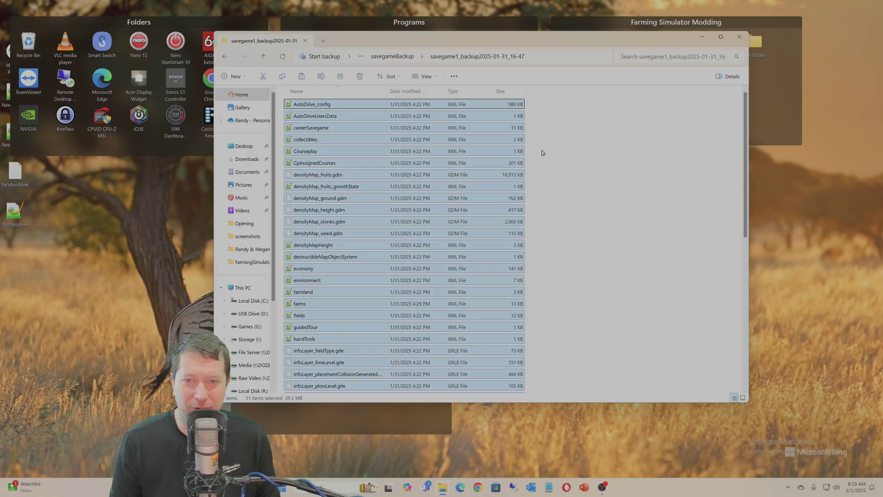
right_click(558, 158)
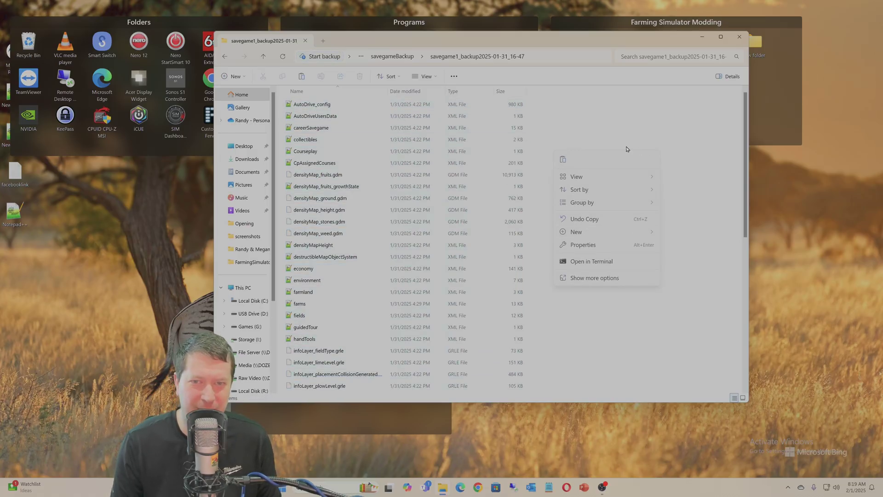
click(570, 125)
key(ctrl+a)
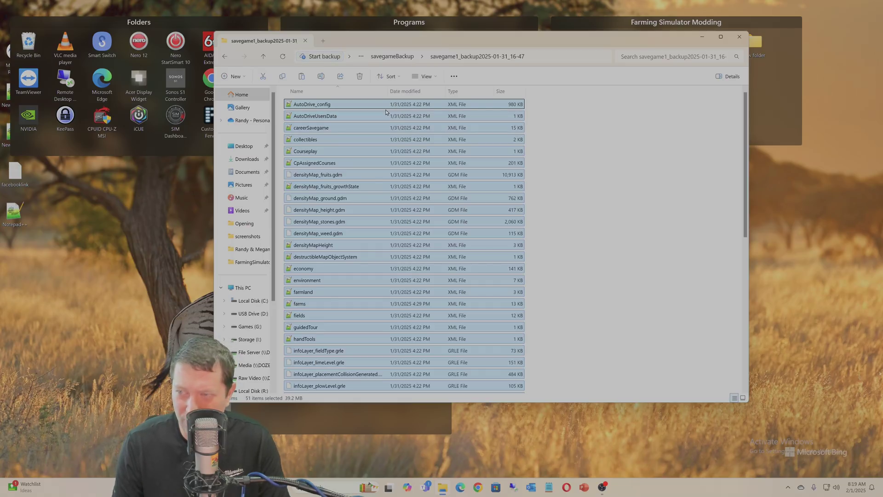
right_click(303, 105)
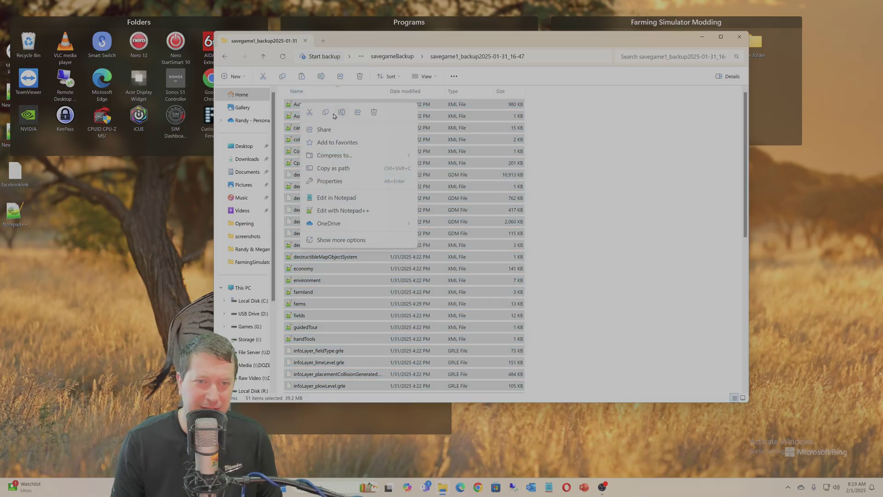
click(325, 113)
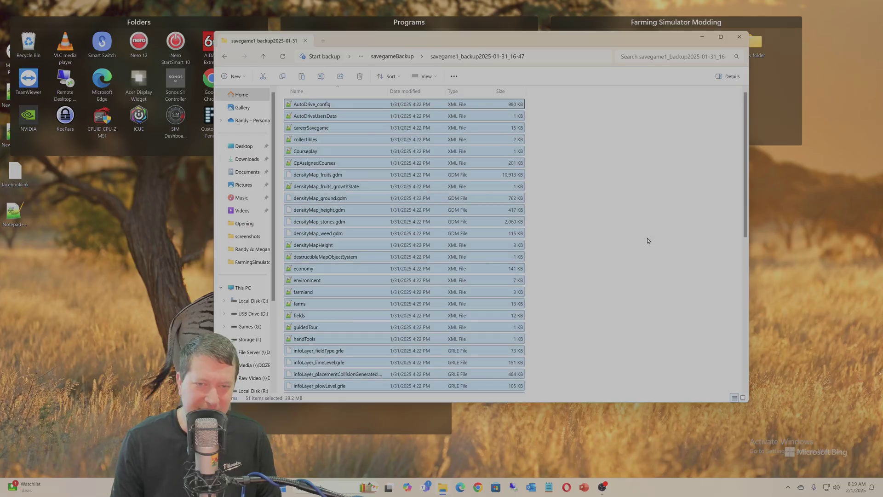
Paste the copied backup files into the savegame2 folder within FarmingSimulator2025
click(387, 57)
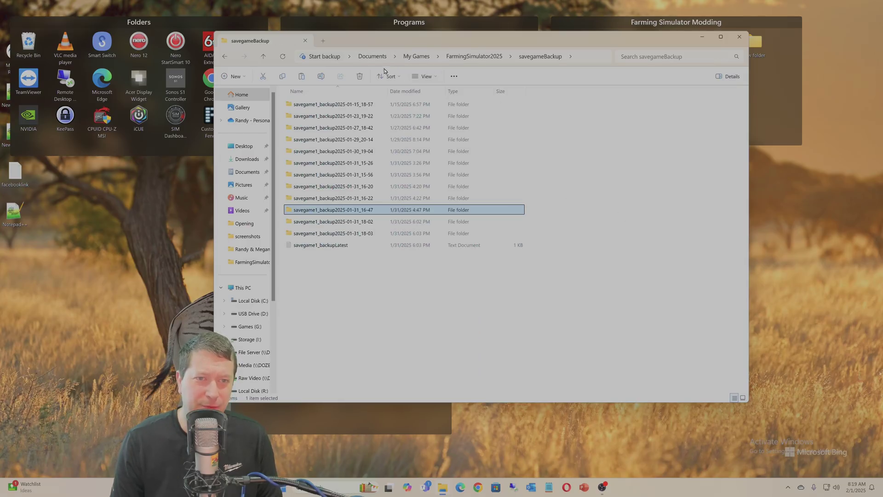
click(475, 57)
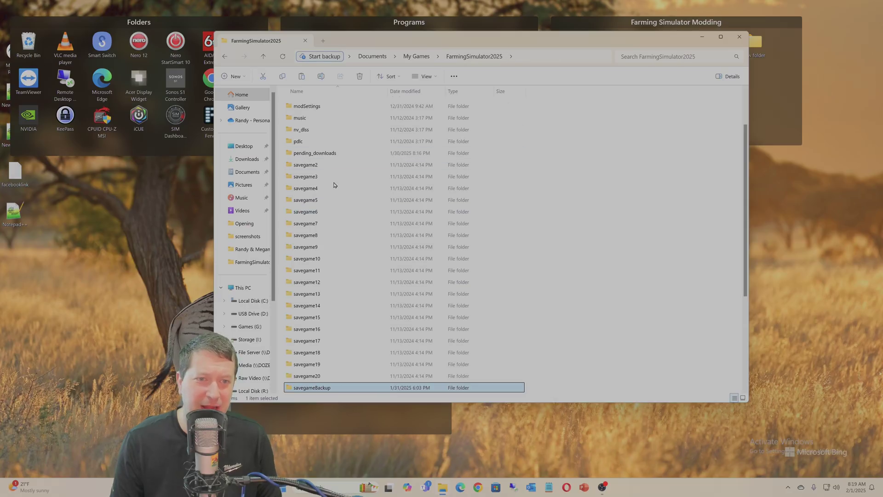
click(313, 166)
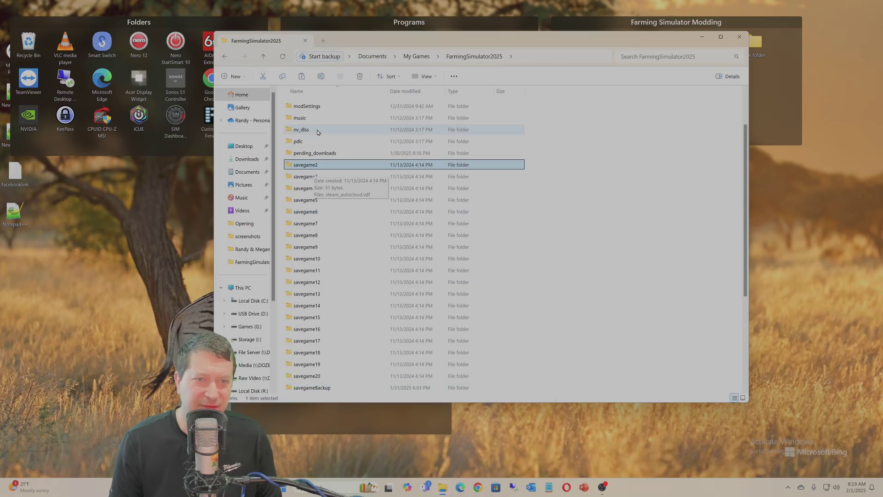
double_click(307, 164)
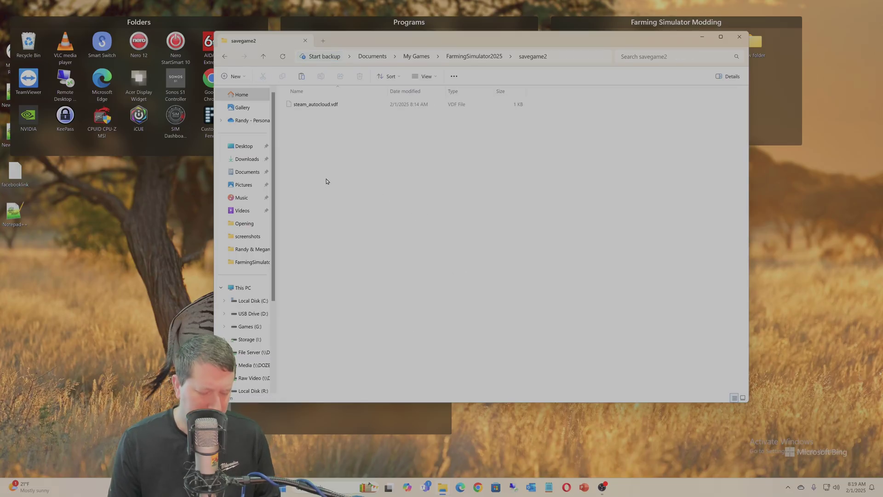
key(ctrl+v)
click(609, 185)
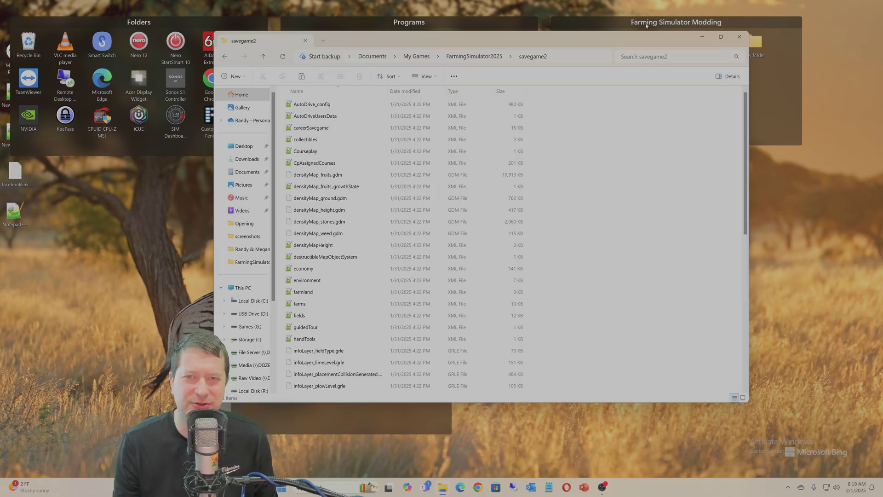
drag(397, 44, 429, 77)
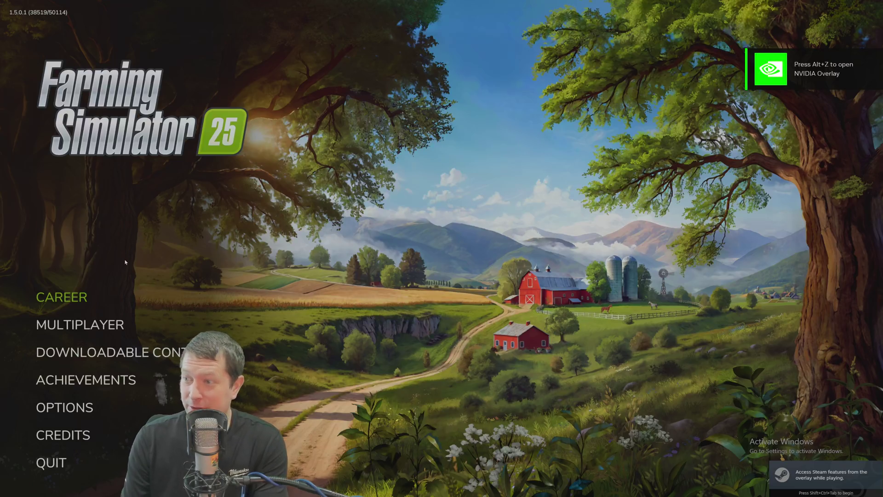
Switch to Farming Simulator 25 and start the slot 2 career save on Hutan Pantai with its preselected mods
click(30, 298)
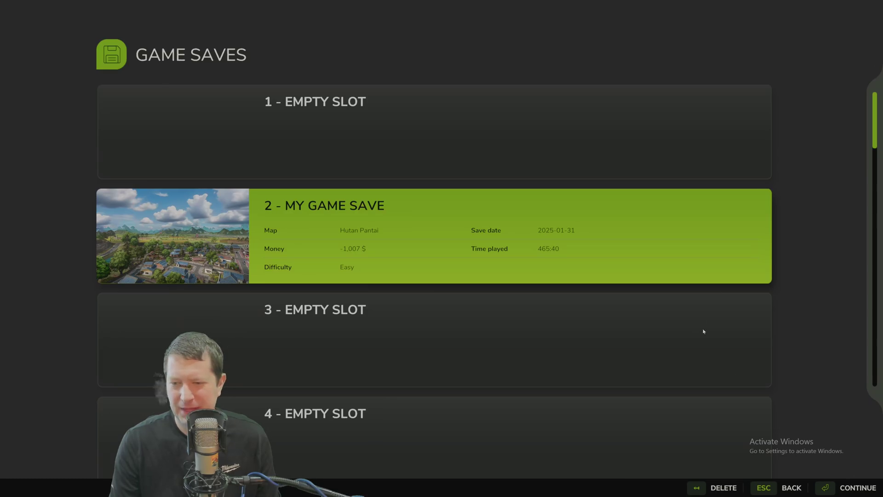
click(512, 266)
scroll(512, 315, down, 5)
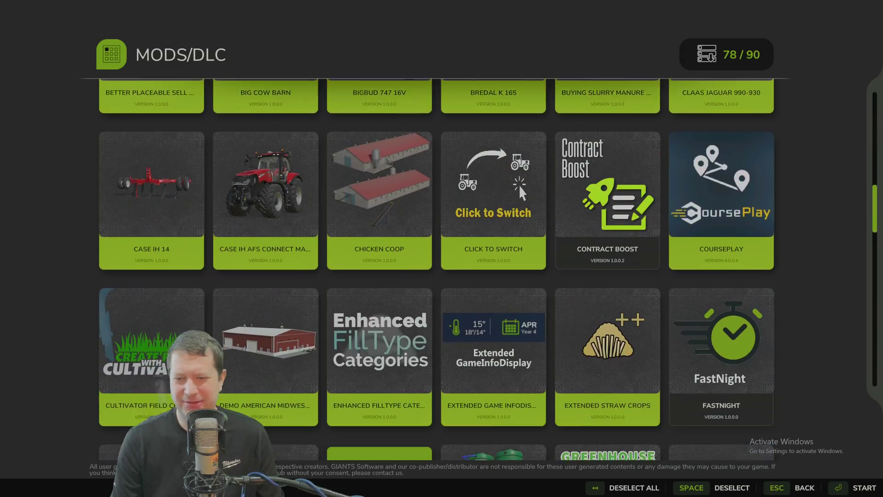
key(Return)
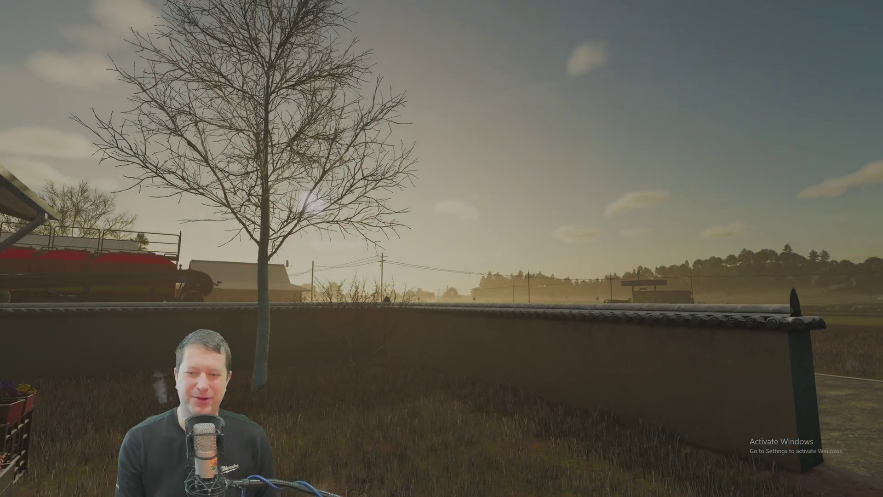
Walk around the farm and its fields to check the restored save
key(w)
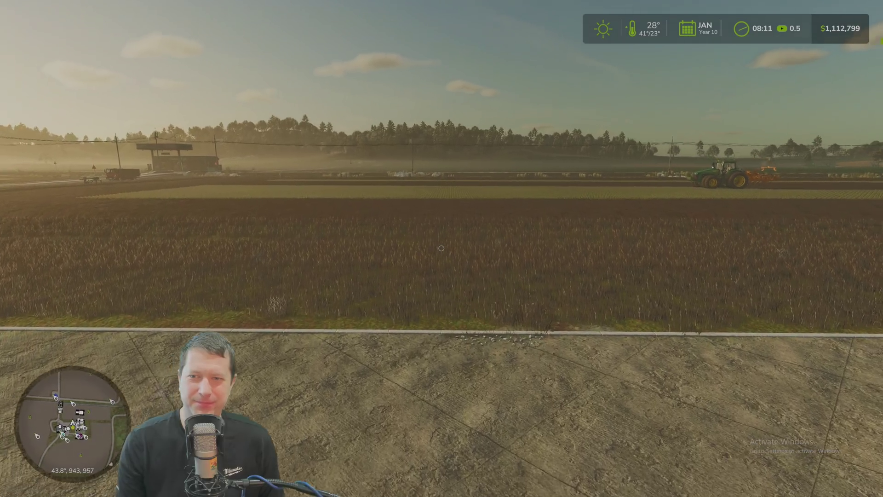
key(w)
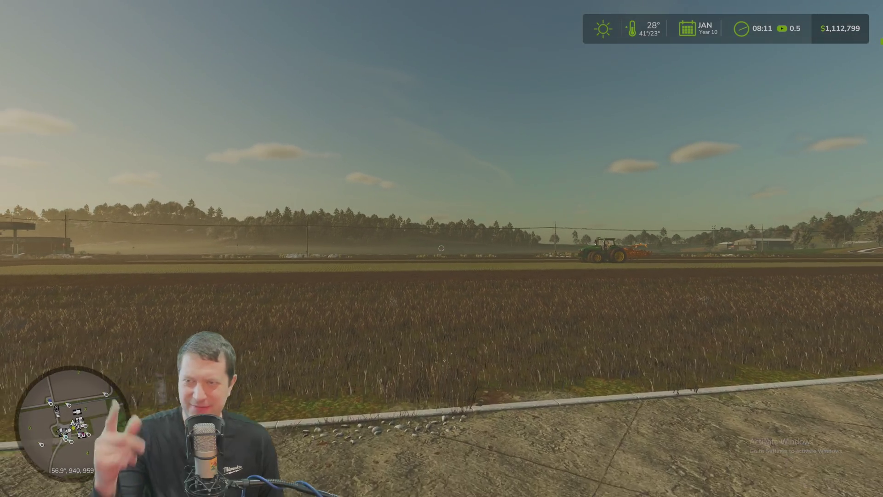
key(w)
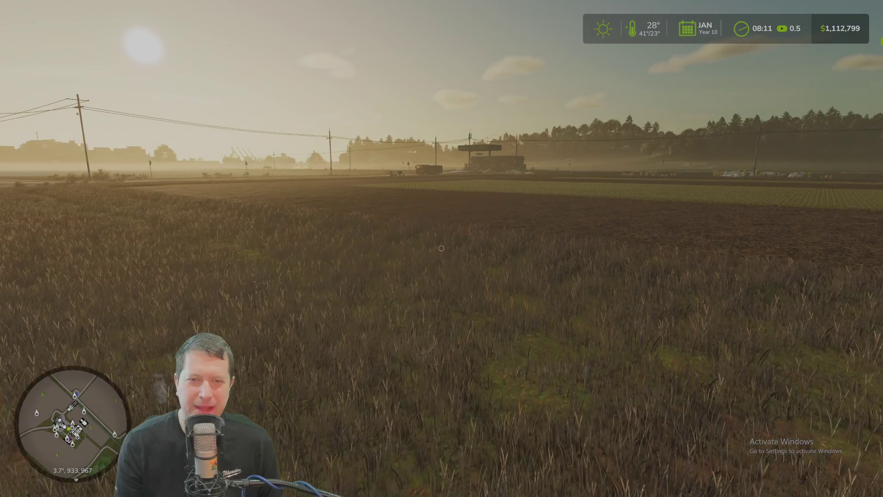
key(w)
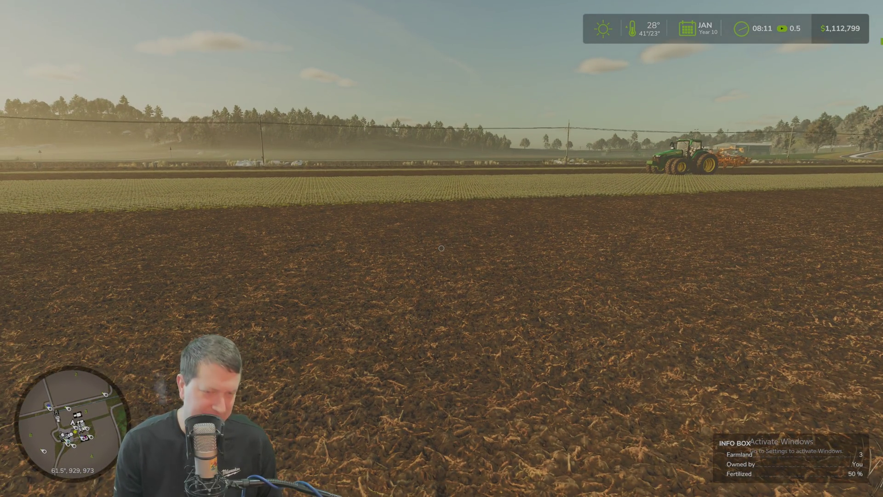
Quit the running career game without saving
key(Escape)
click(16, 444)
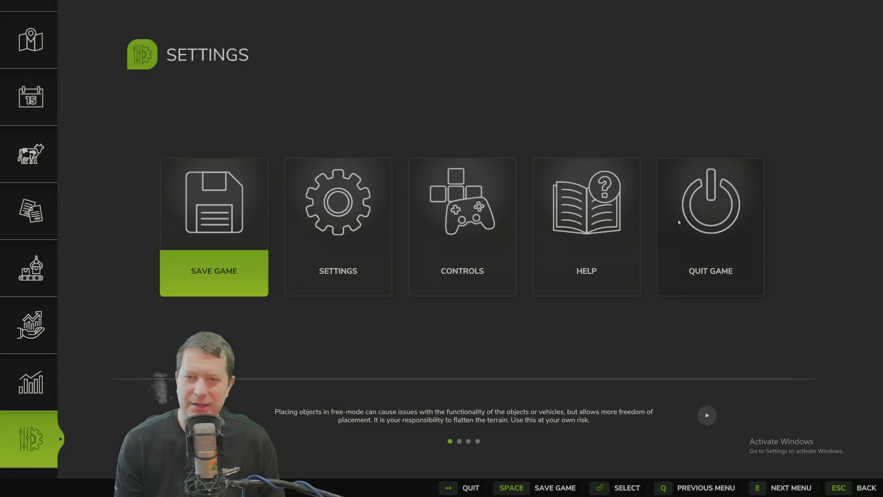
click(676, 222)
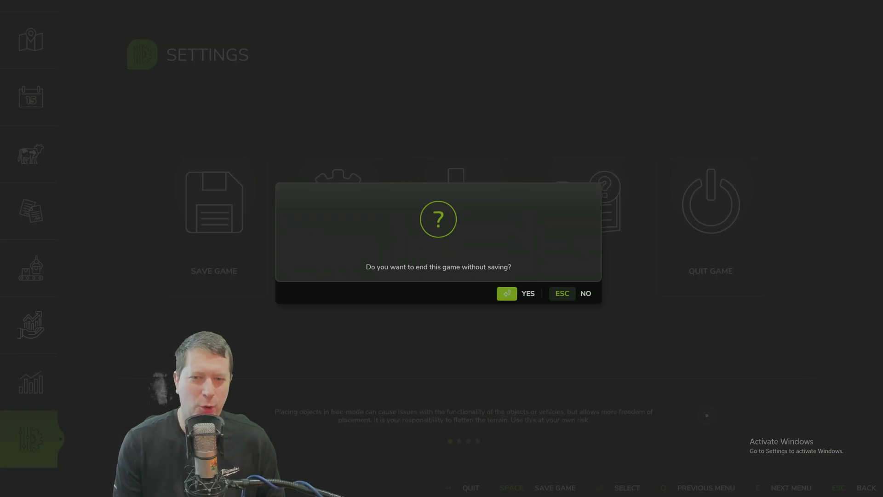
click(506, 292)
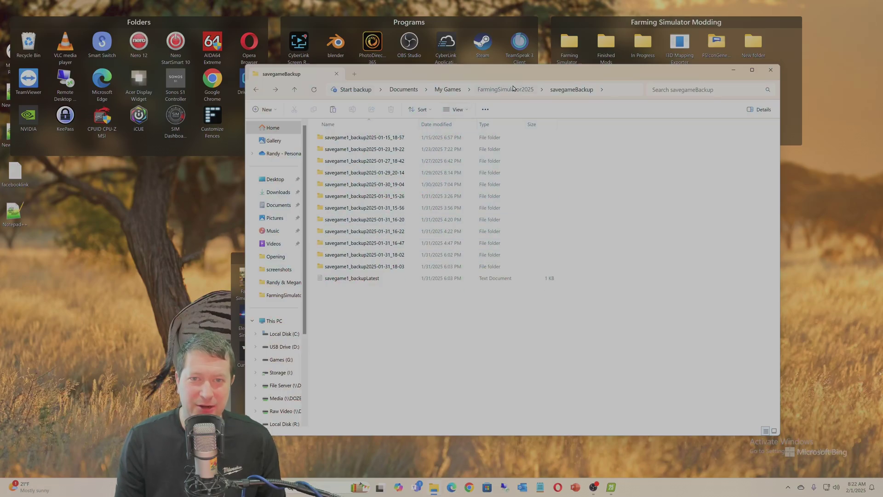
Switch to File Explorer and compare the contents of the savegame1 and savegame2 folders within FarmingSimulator2025
click(514, 89)
double_click(343, 188)
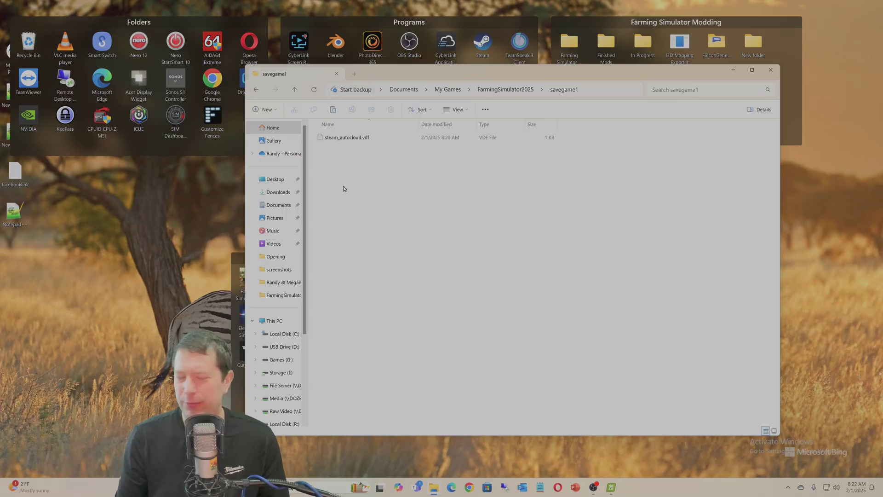
key(alt+Left)
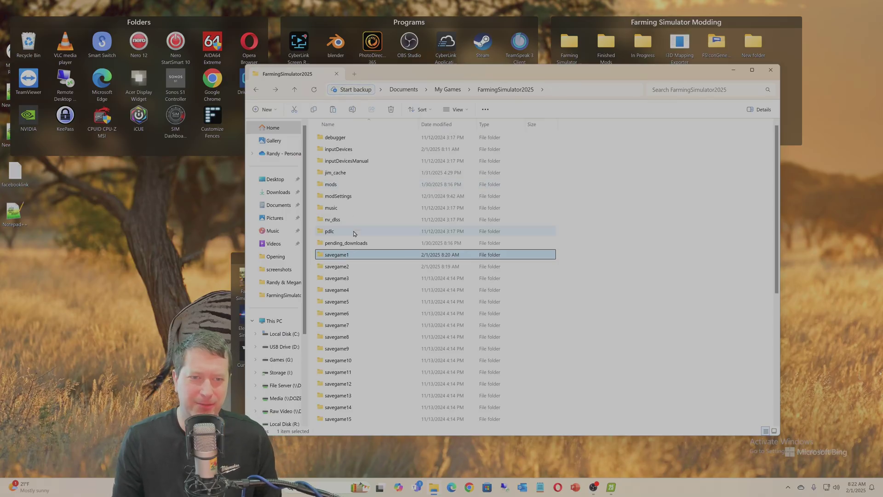
click(348, 268)
double_click(348, 268)
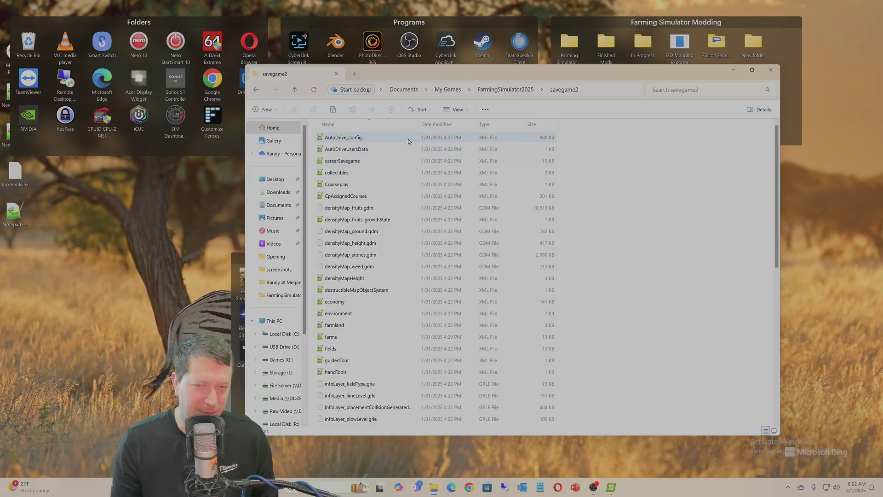
key(ctrl+a)
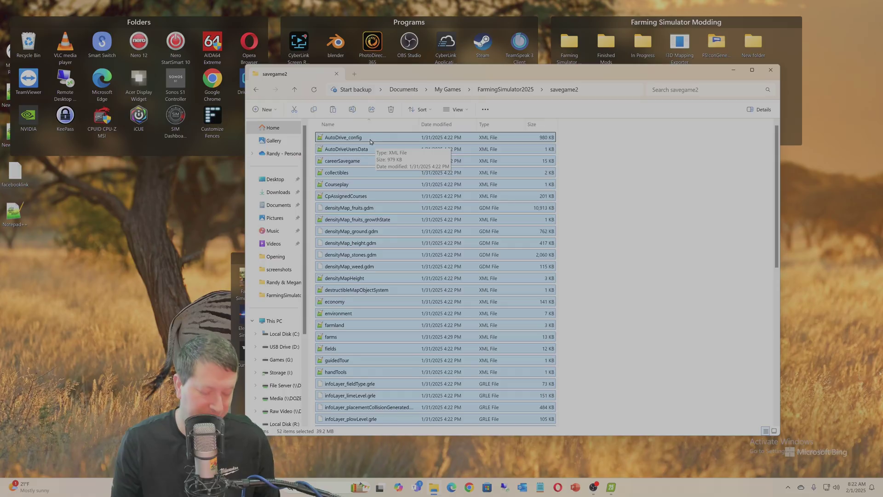
click(504, 90)
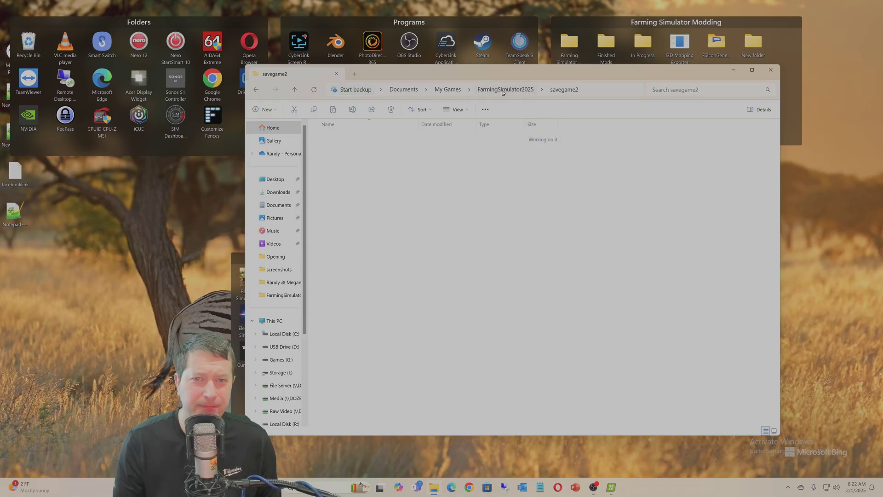
double_click(412, 260)
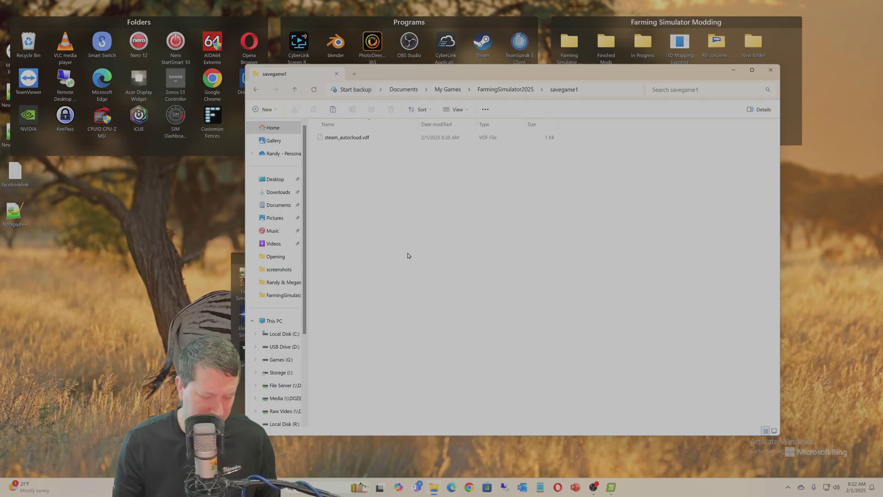
key(alt+Left)
Move all files from savegame2 into savegame1, replacing the existing steam_autocloud.vdf, and look through the moved files
double_click(354, 271)
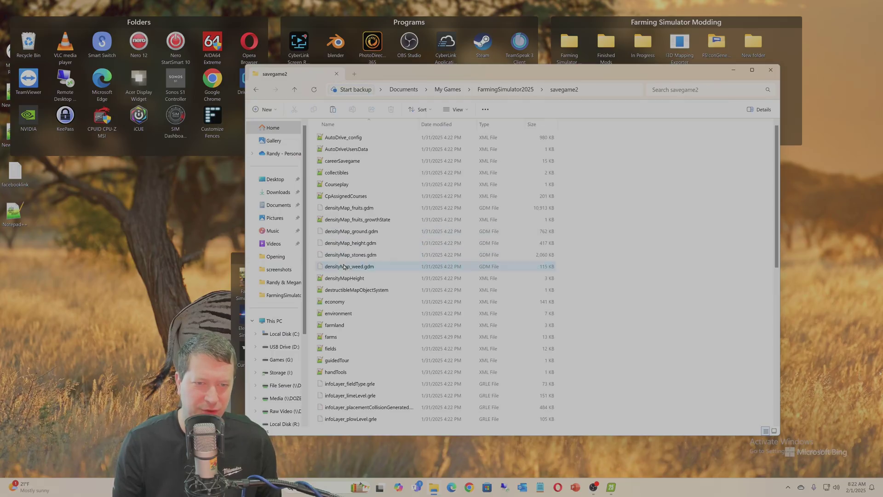
key(ctrl+a)
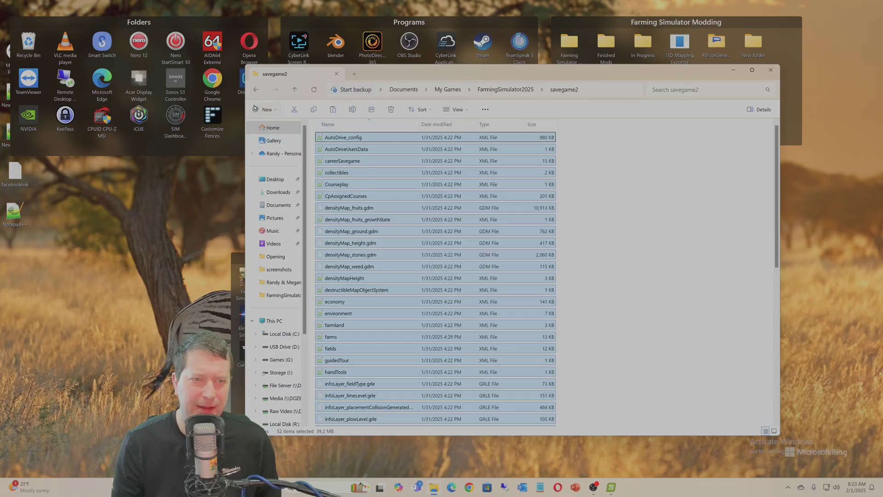
click(256, 90)
double_click(330, 256)
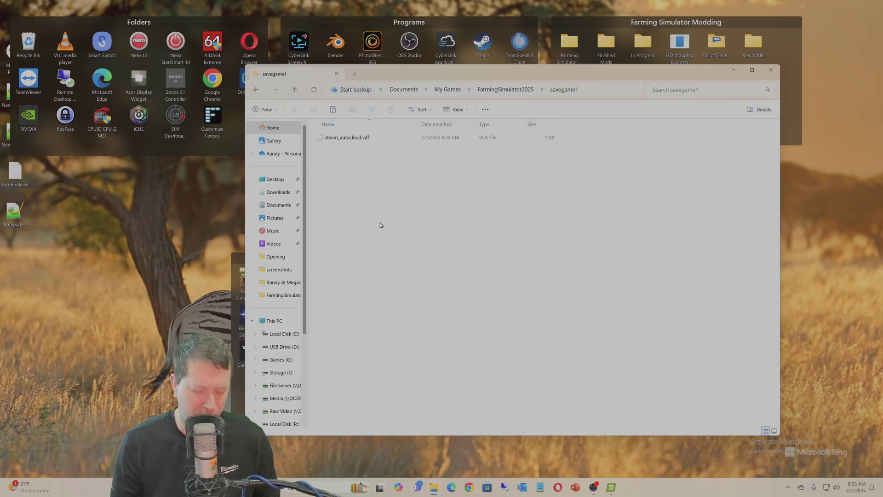
key(ctrl+v)
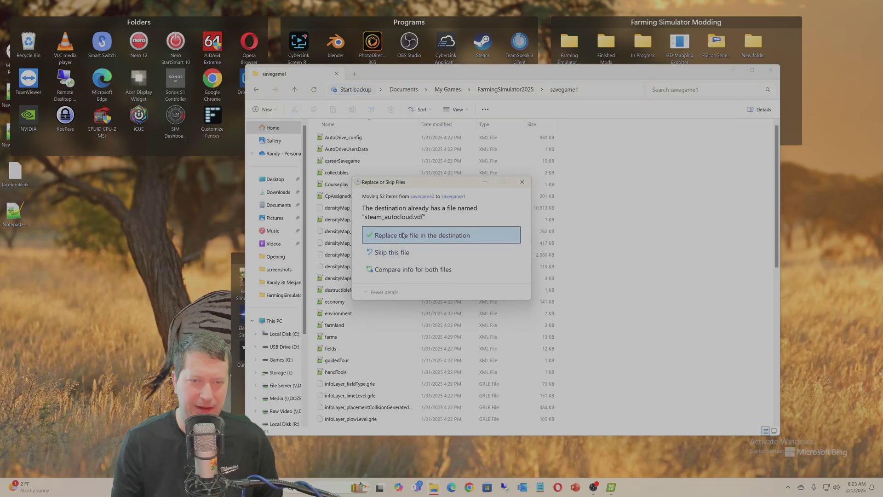
click(395, 237)
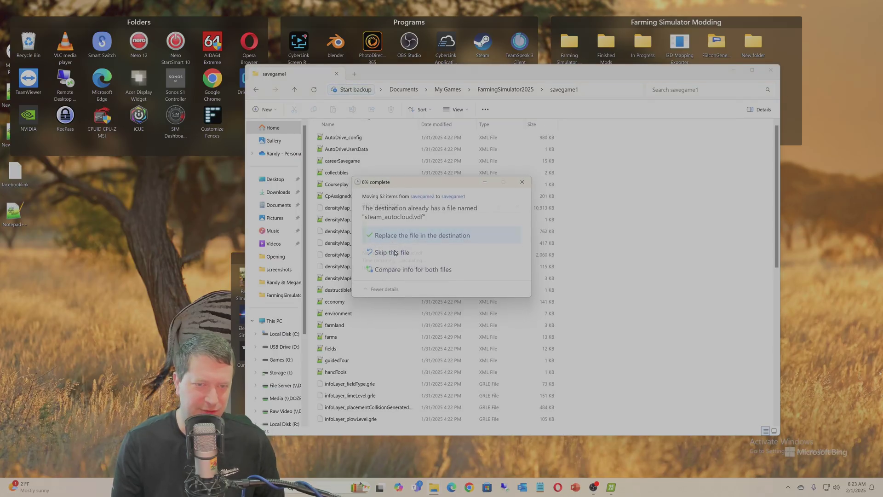
click(634, 244)
scroll(473, 220, down, 6)
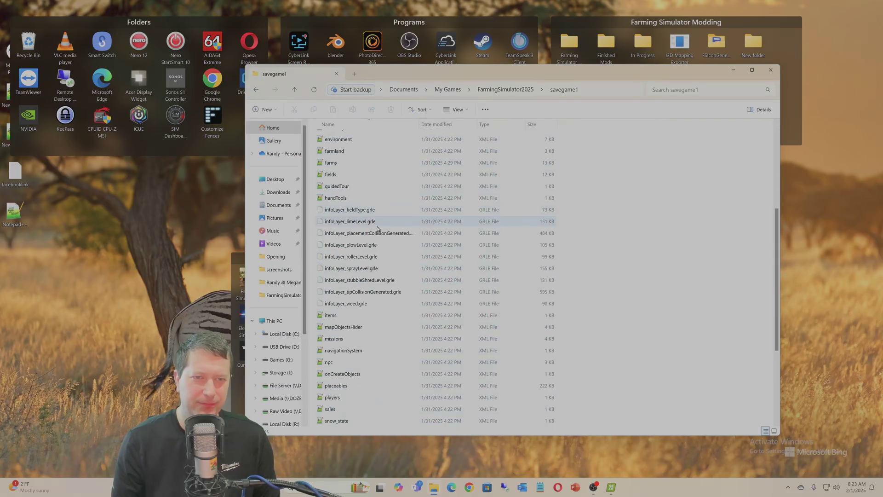
scroll(364, 232, up, 5)
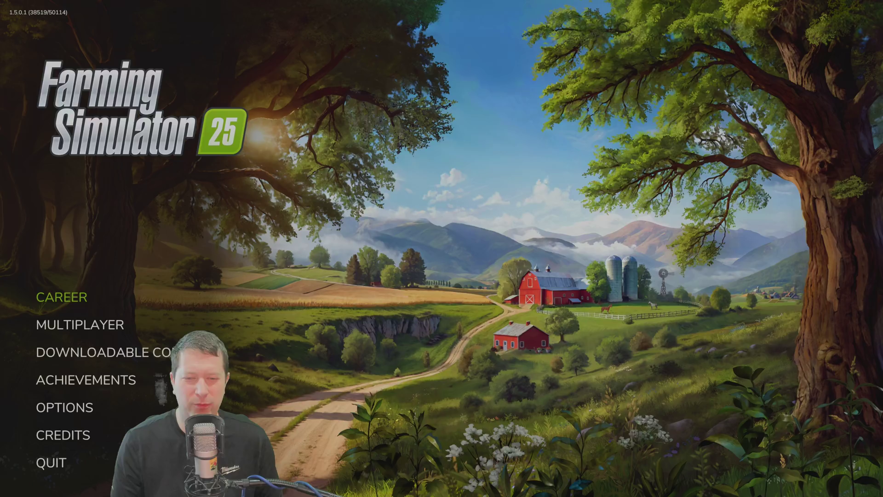
Switch to Farming Simulator 25 and open the career save list to check slot 1
click(65, 297)
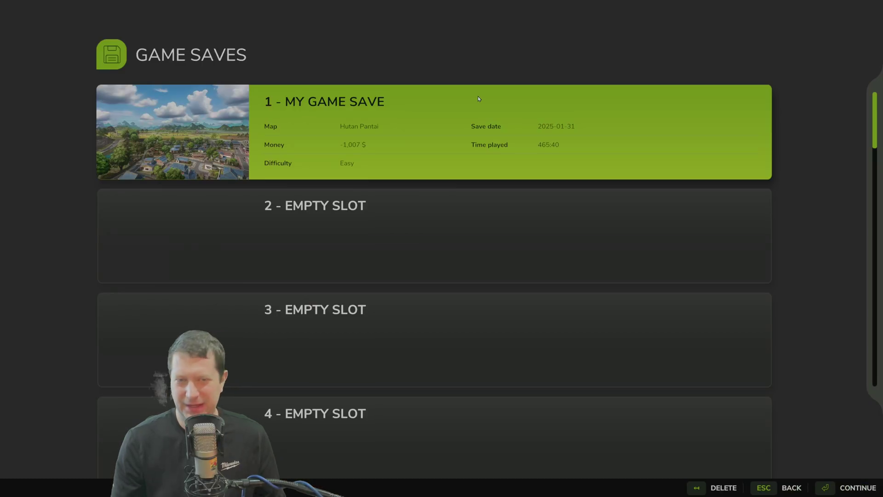